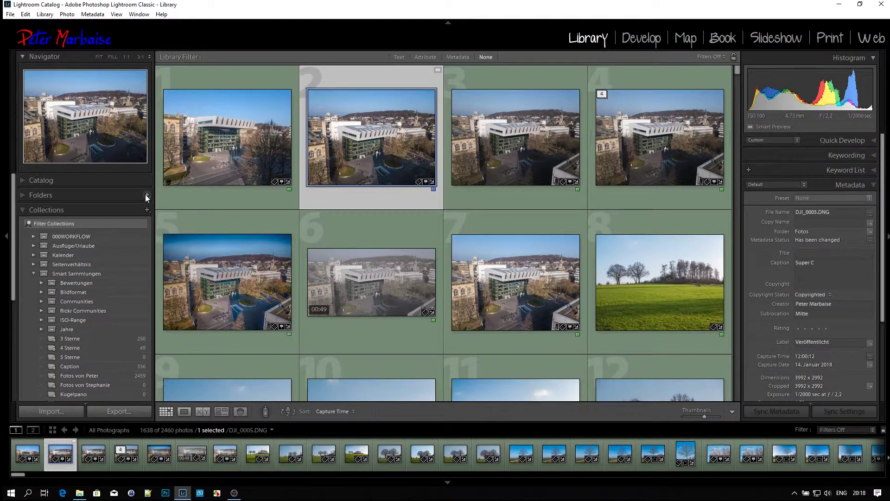
Step: Set the catalog backup frequency in the Catalog Settings to "Every time Lightroom exits"
left_click(25, 15)
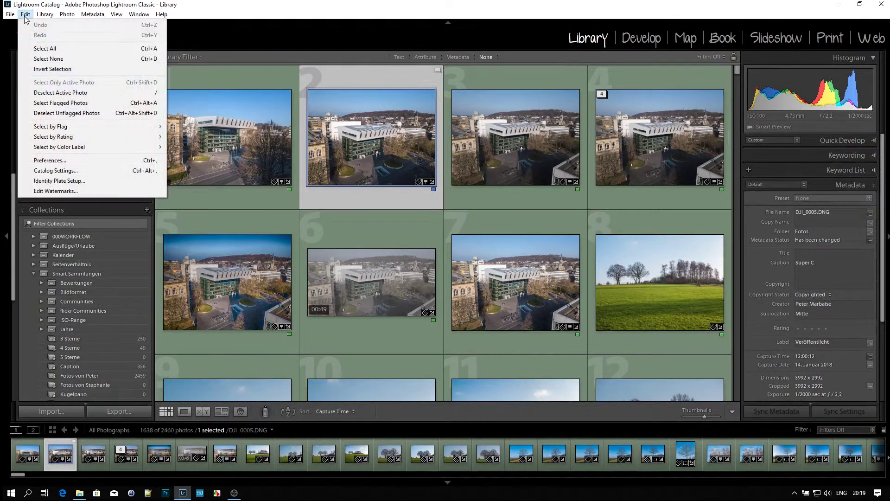
left_click(55, 170)
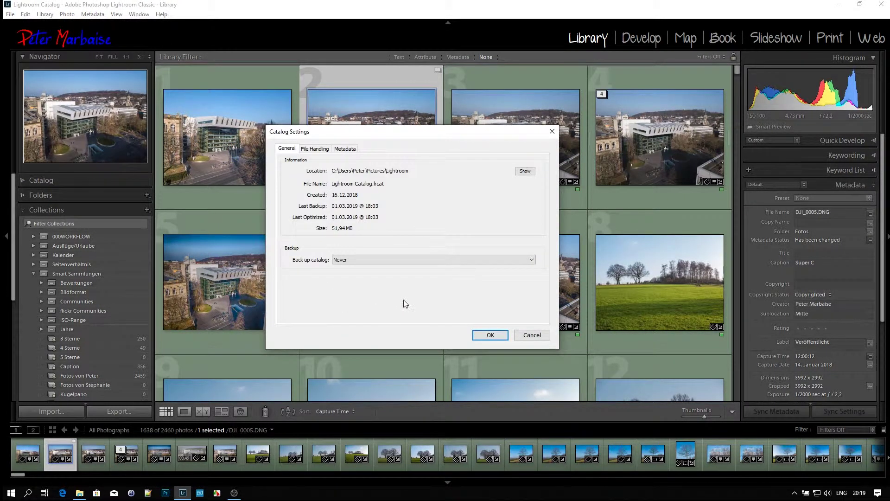
left_click(360, 260)
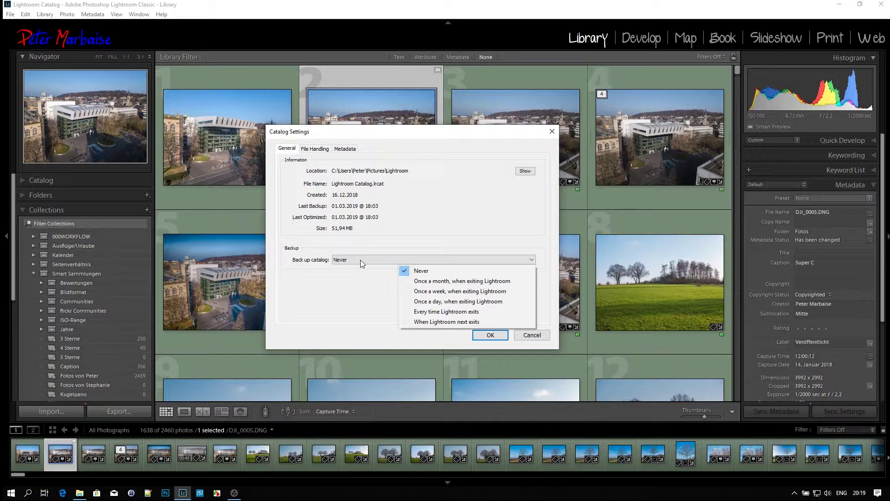
left_click(418, 305)
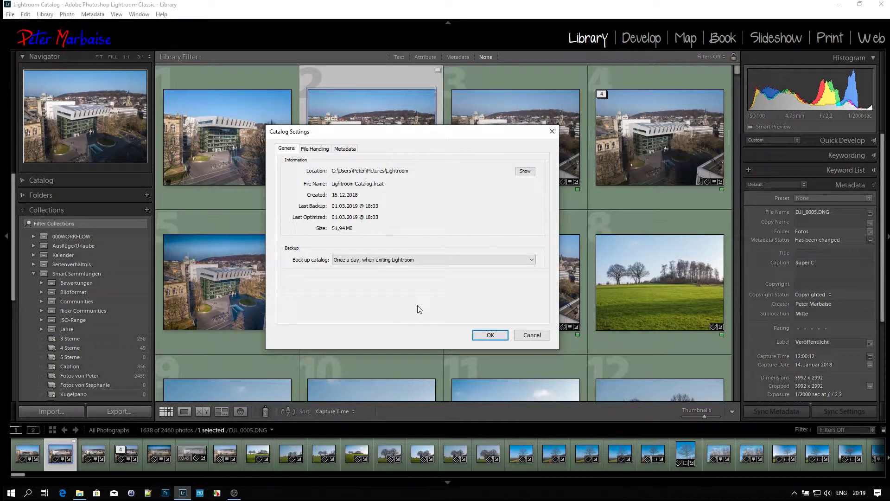
left_click(397, 263)
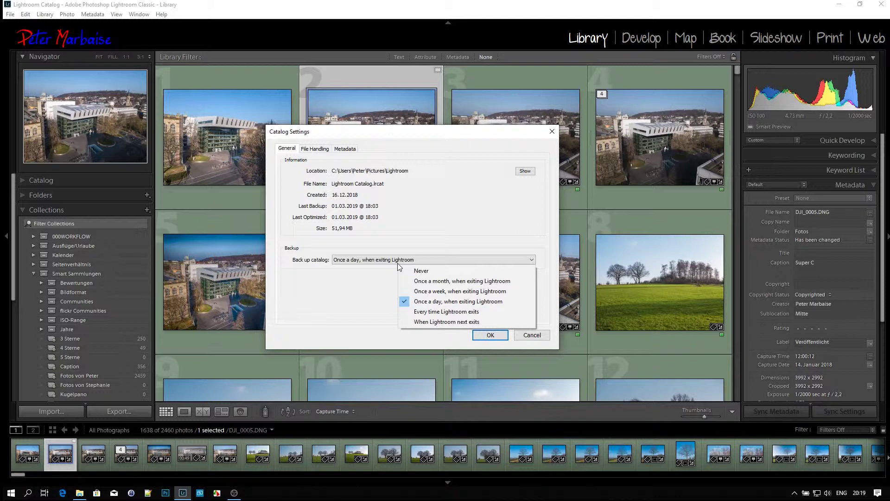
left_click(430, 313)
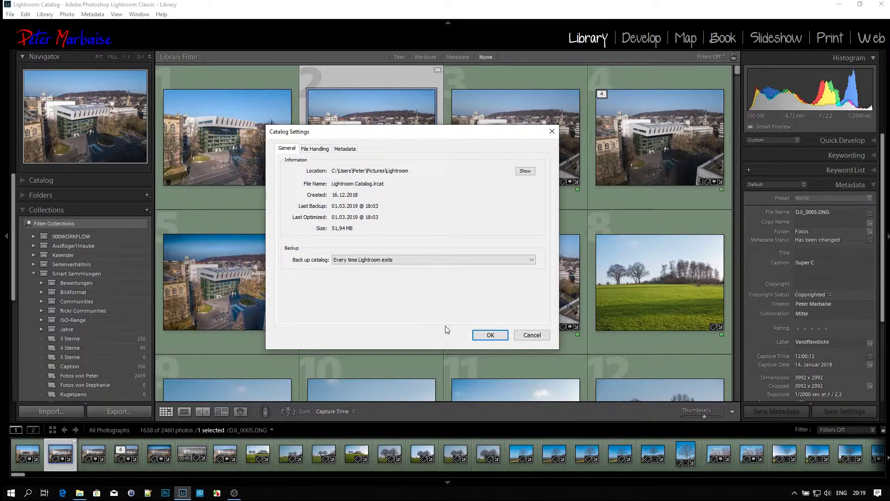
left_click(490, 335)
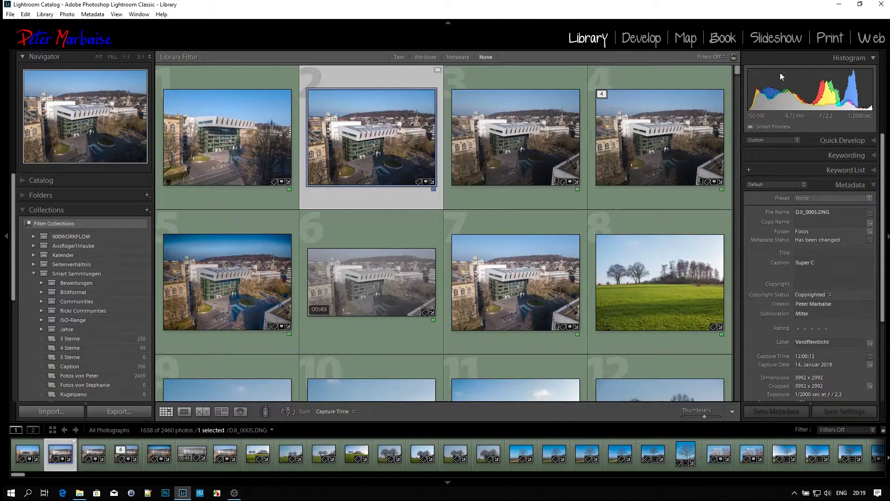
Step: Exit Lightroom and skip the catalog backup offered on closing
left_click(881, 4)
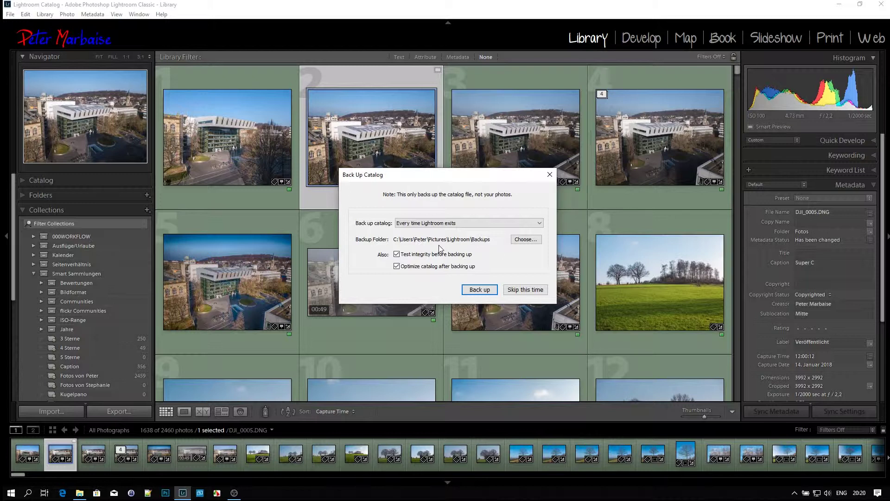
left_click(520, 289)
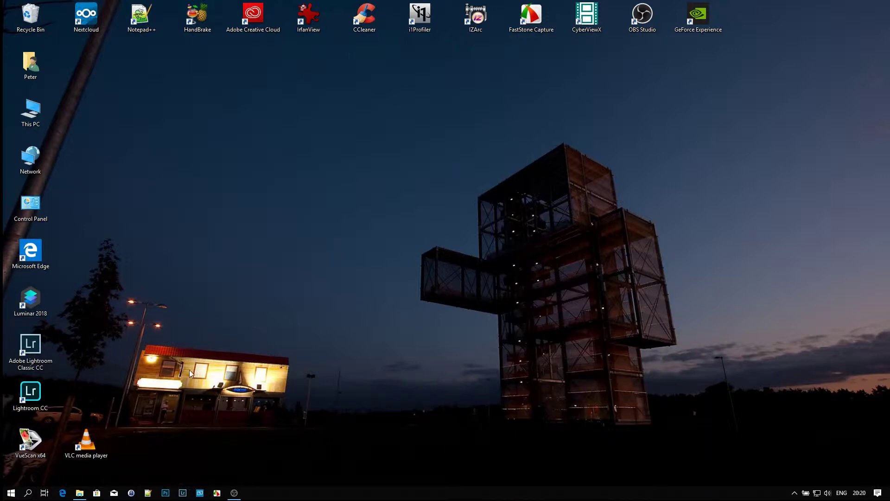
Step: Relaunch Lightroom, check the backup folder offered on exit, and close it again without backing up
left_click(180, 493)
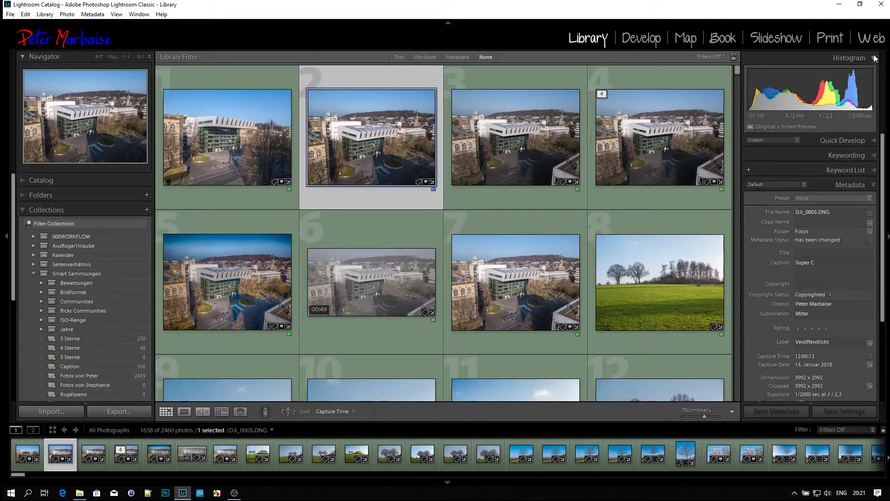
left_click(882, 10)
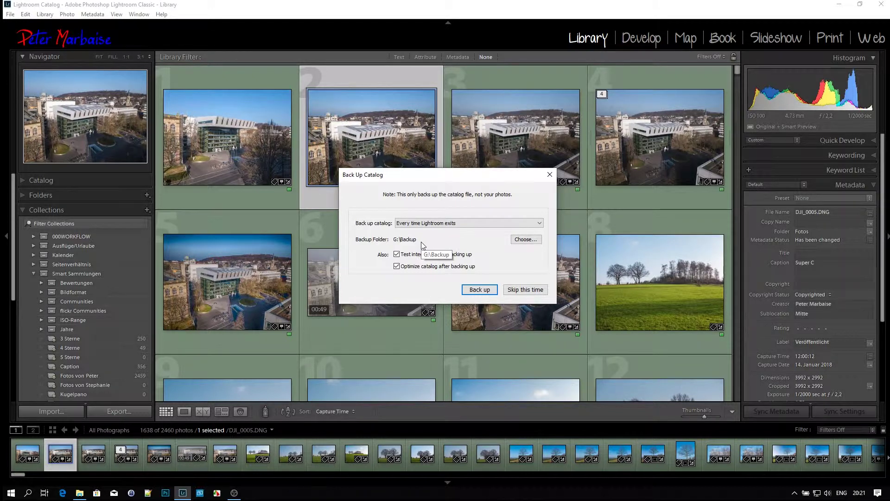
left_click(512, 292)
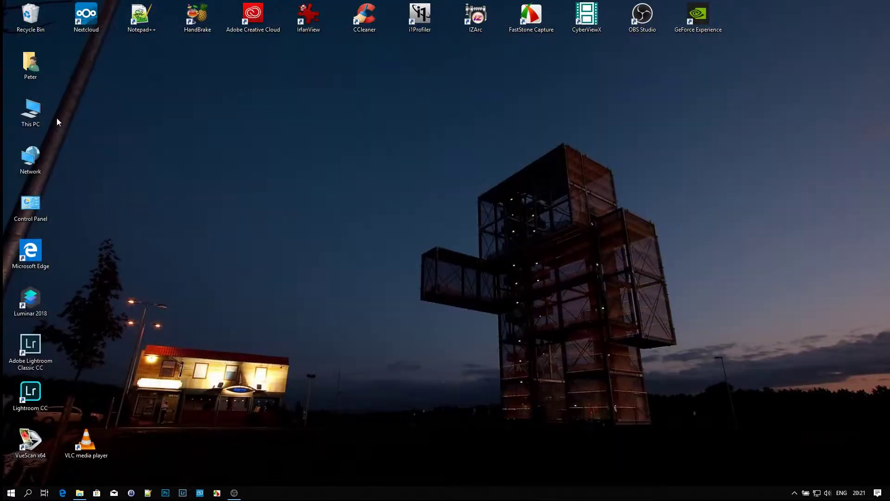
double_click(49, 113)
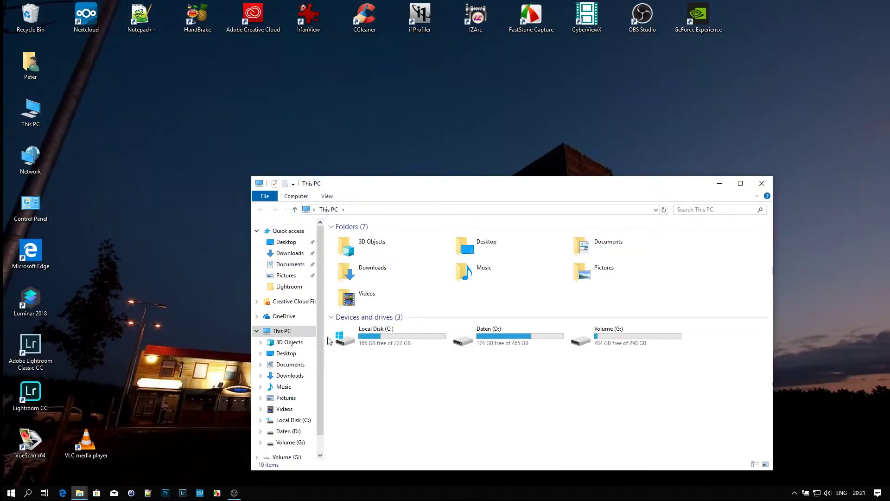
double_click(583, 341)
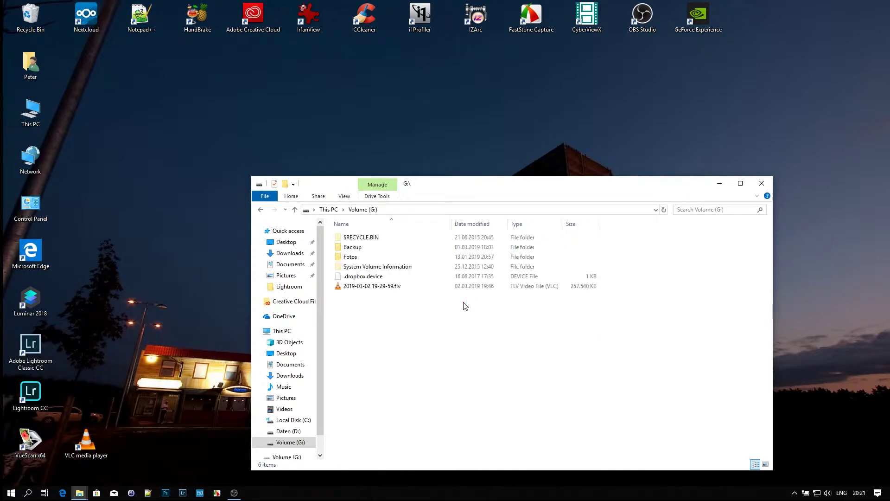
double_click(361, 248)
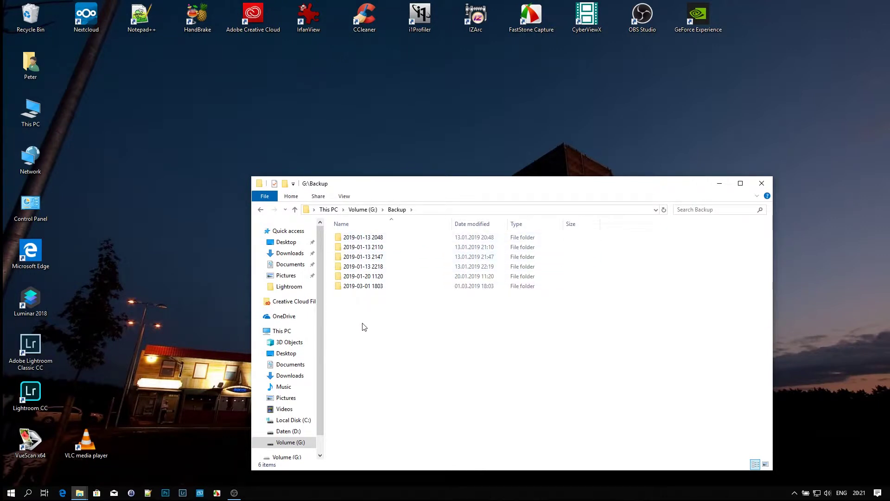
left_click(351, 290)
double_click(351, 290)
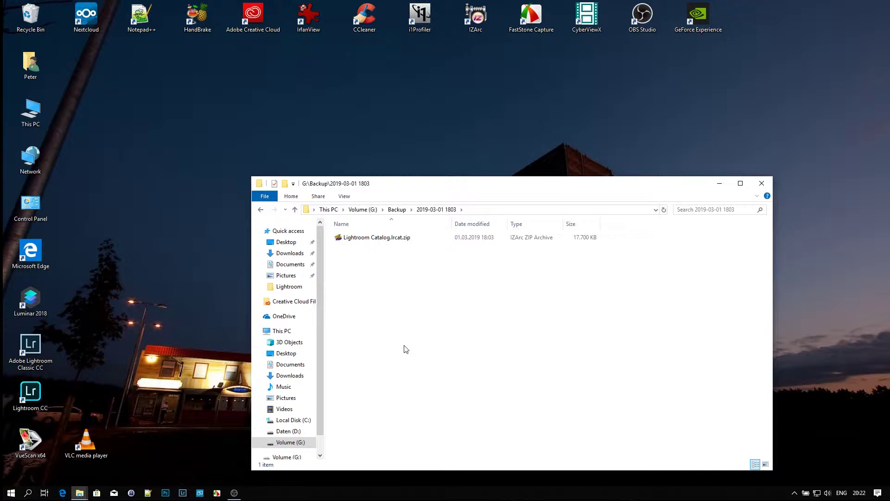
Step: Open the Lightroom folder inside Pictures to view the catalog and preview files
left_click(283, 277)
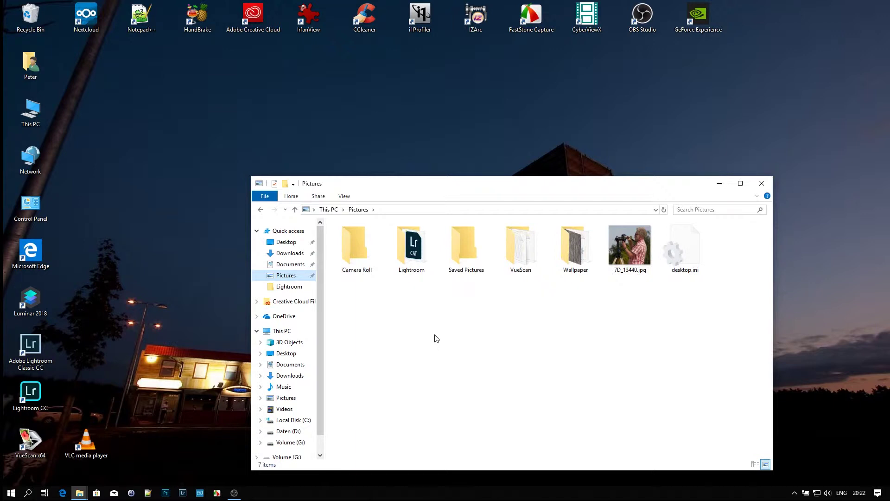
double_click(411, 250)
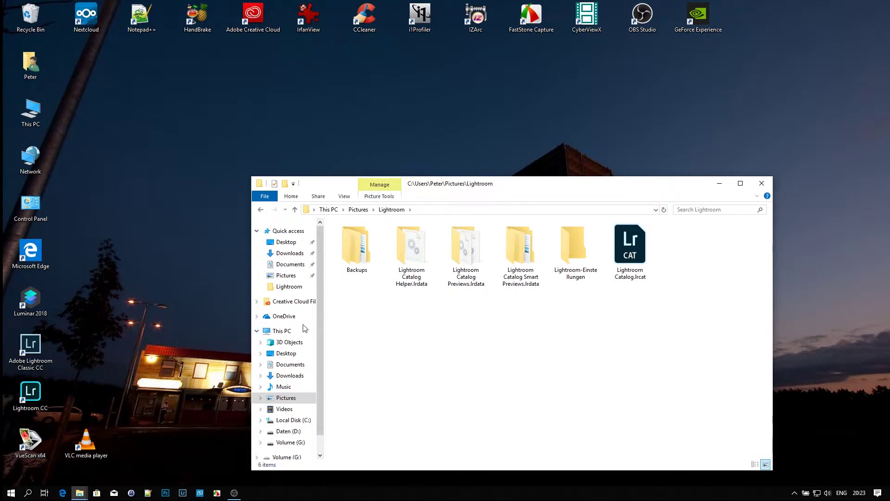
Step: Browse from the C: drive through the user profile to AppData\Roaming\Adobe\Lightroom to examine the Lightroom settings folders
left_click(284, 333)
double_click(362, 342)
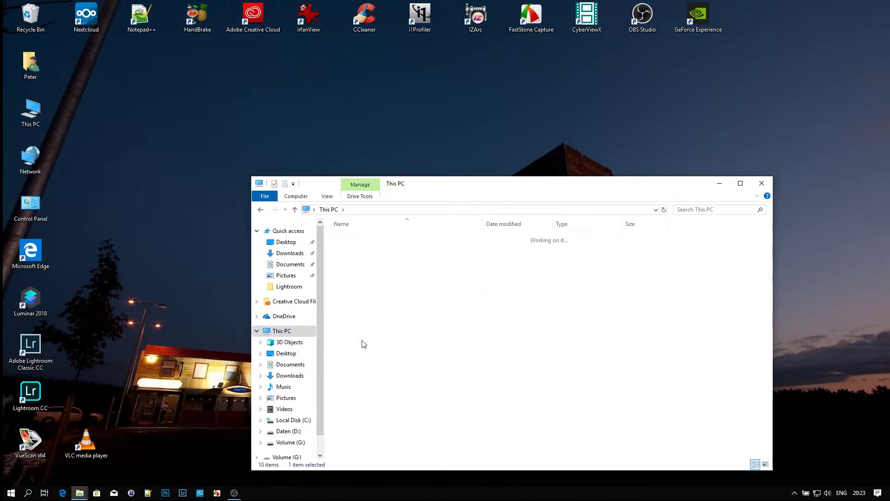
double_click(355, 344)
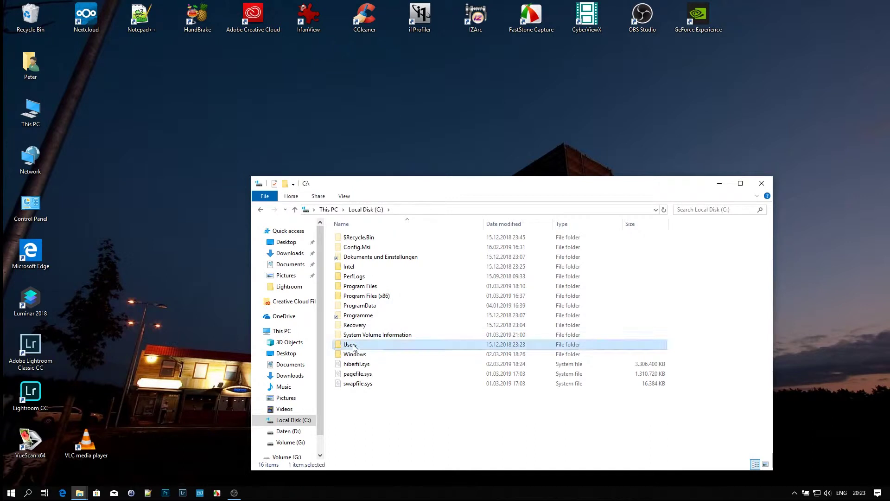
double_click(346, 267)
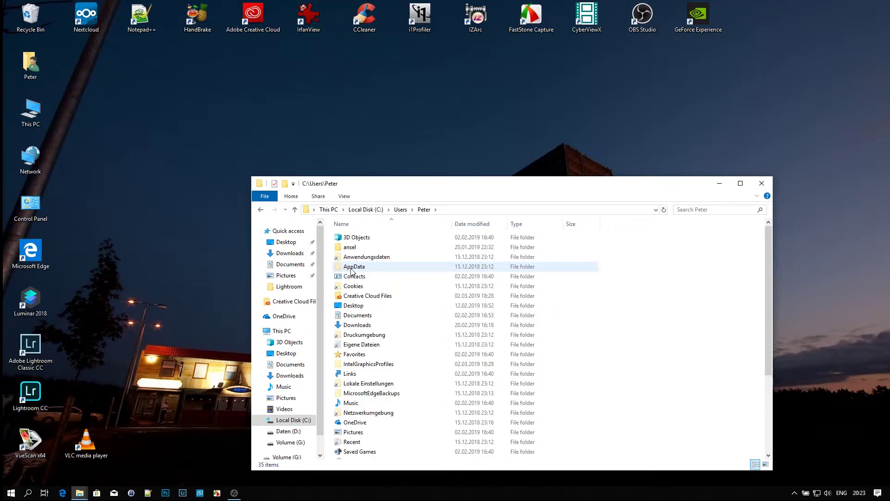
double_click(350, 272)
double_click(351, 258)
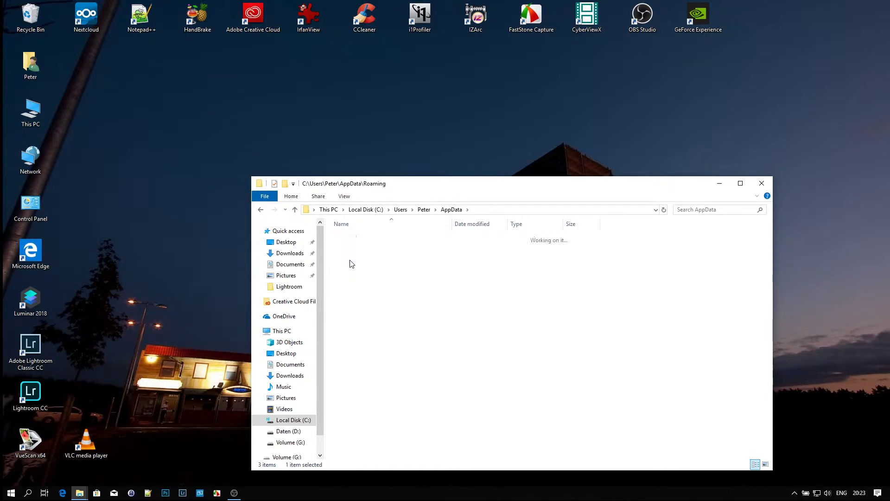
left_click(350, 240)
double_click(350, 239)
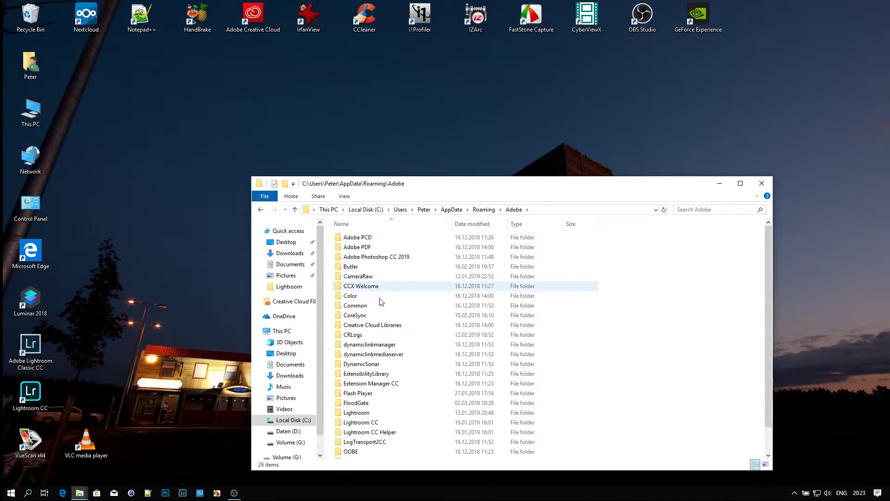
double_click(358, 414)
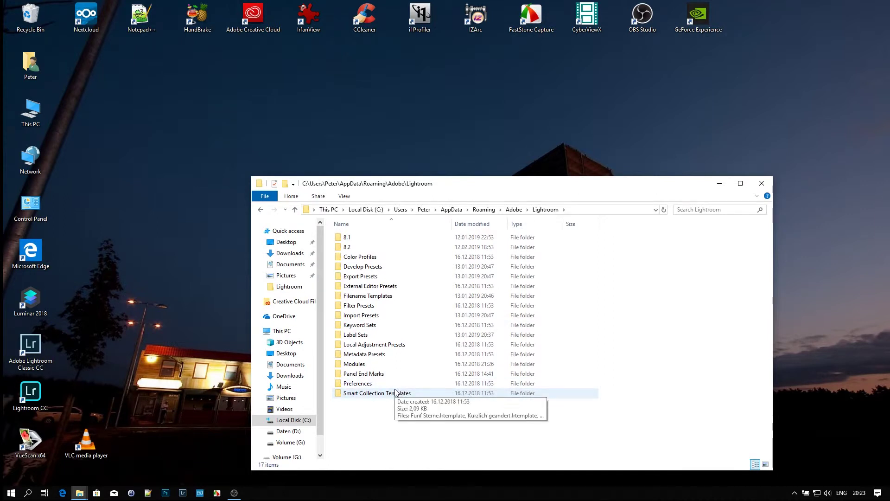
Step: Examine the Label Sets folder and the User Presets folder inside Export Presets
double_click(356, 341)
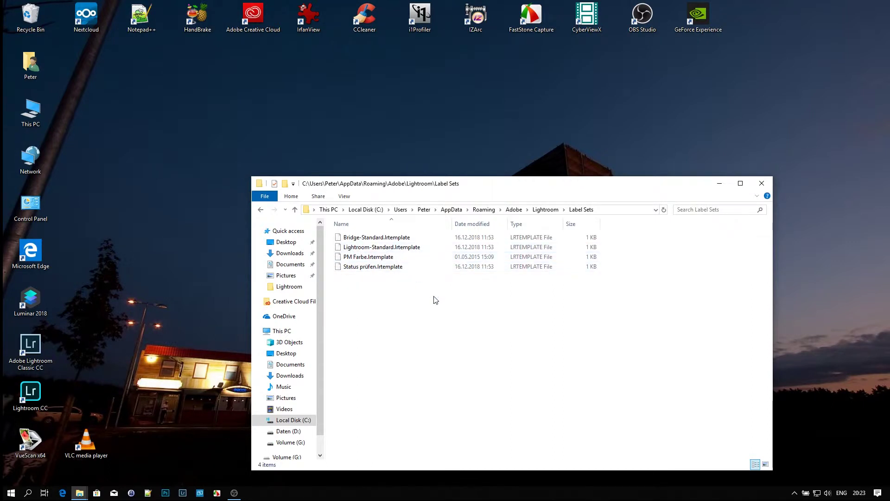
left_click(543, 210)
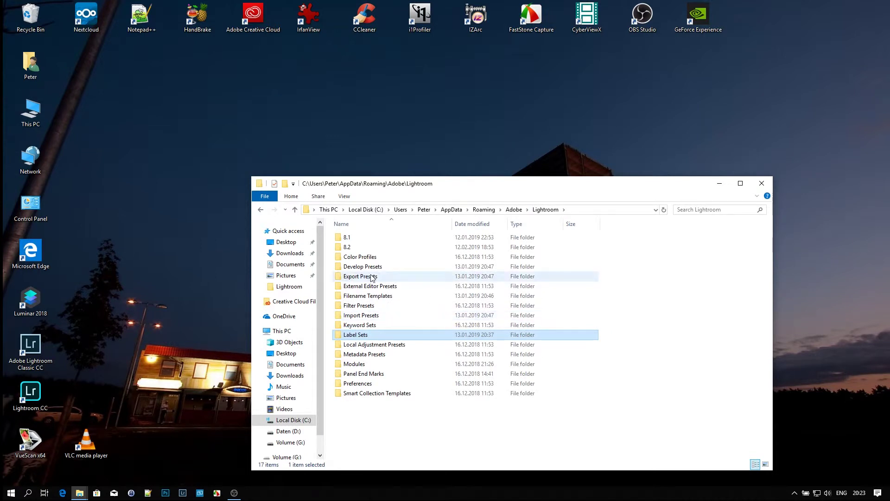
double_click(393, 277)
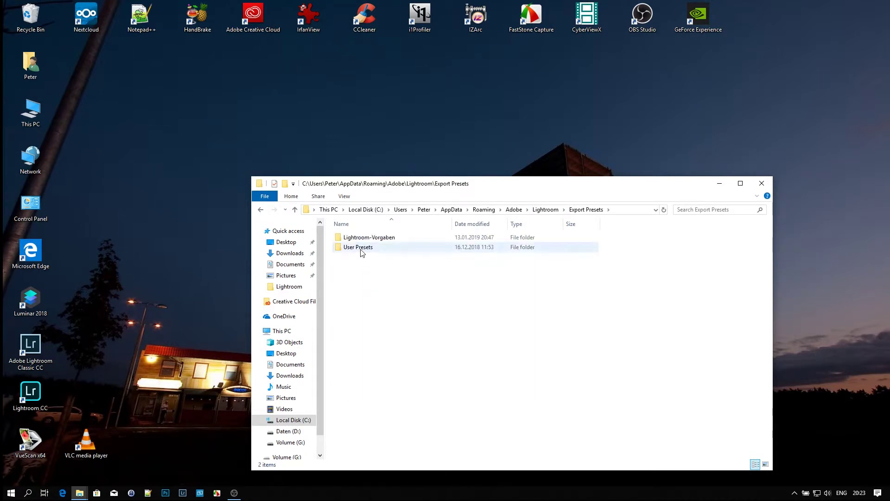
double_click(362, 248)
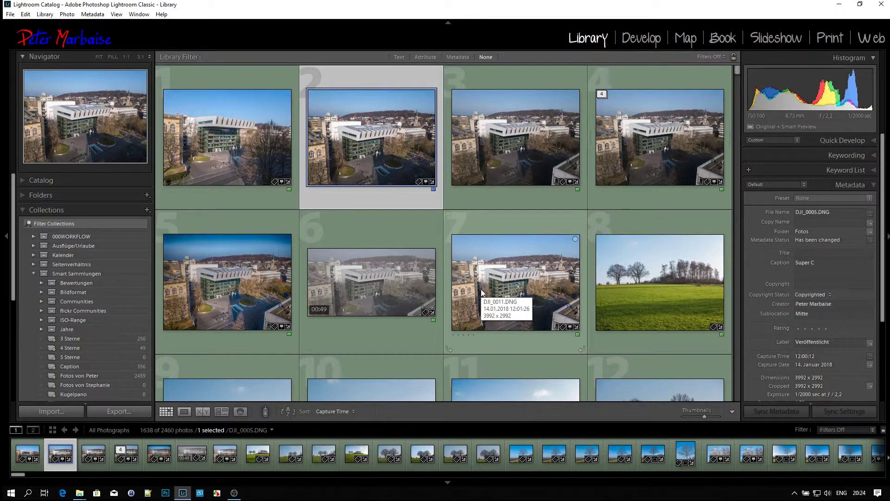
Step: Close Lightroom, inspect the E\EE07 folder within Lightroom Catalog Smart Previews.lrdata under Pictures, and return to the Lightroom folder
left_click(875, 5)
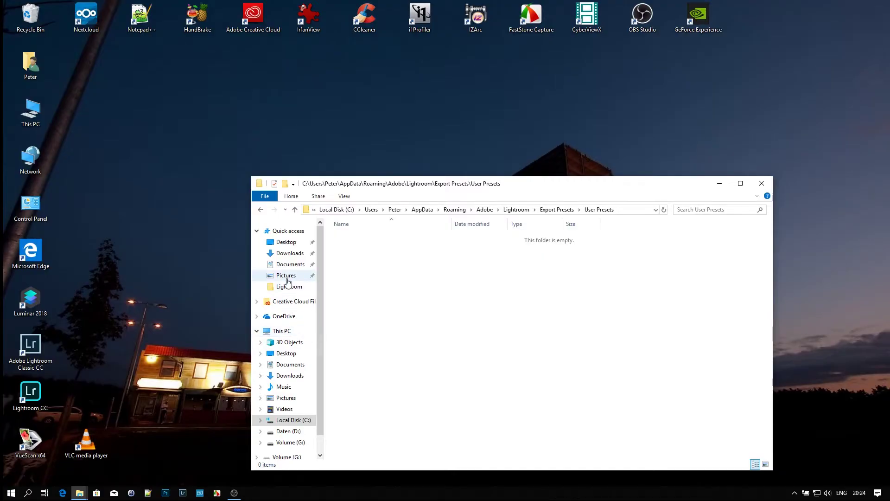
left_click(286, 276)
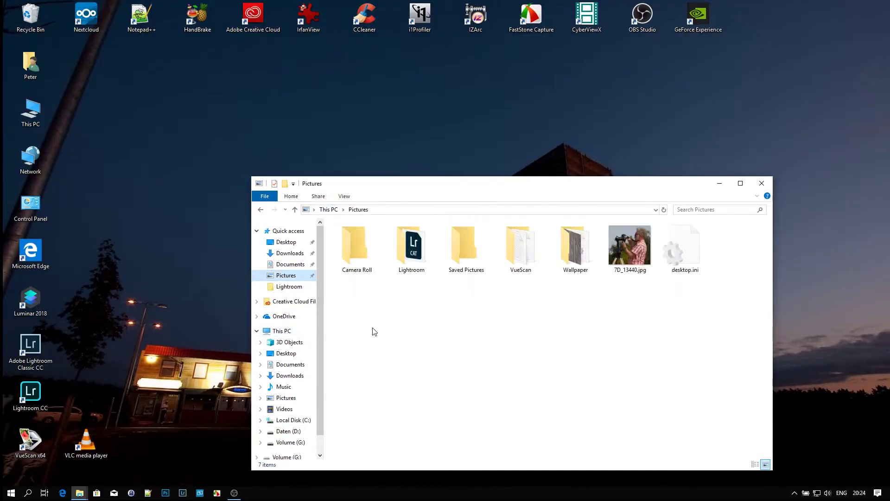
double_click(407, 258)
double_click(521, 246)
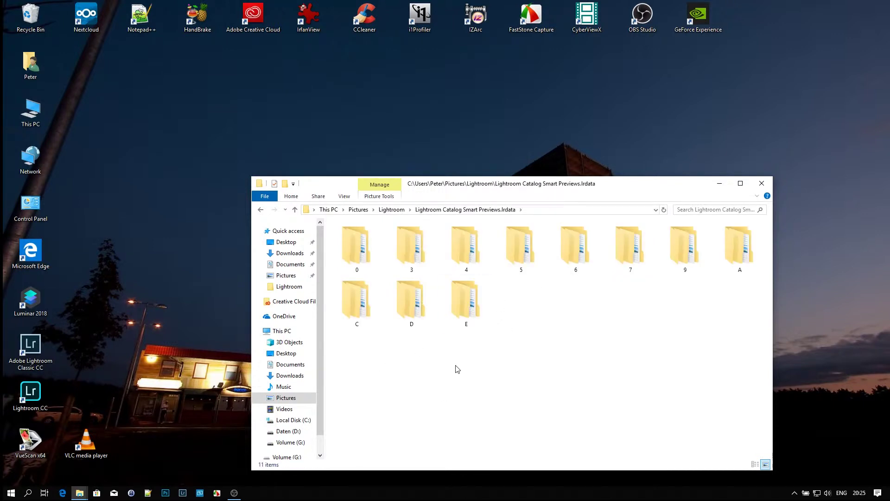
double_click(462, 318)
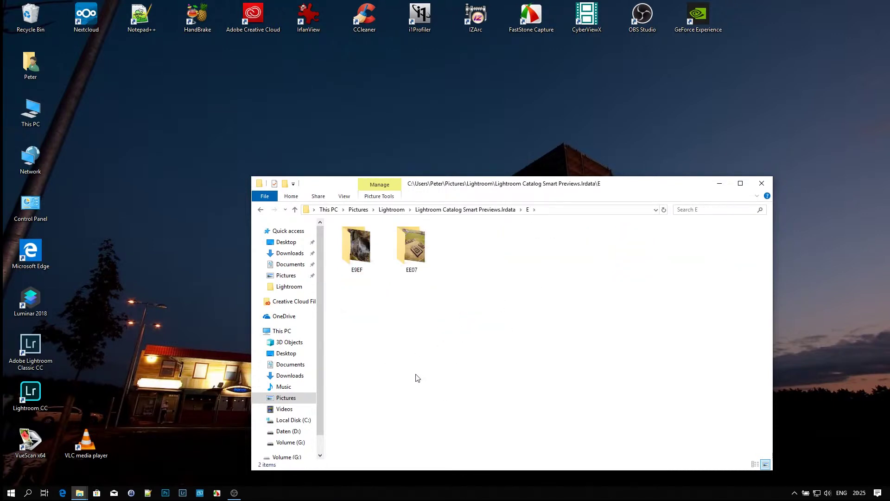
double_click(411, 248)
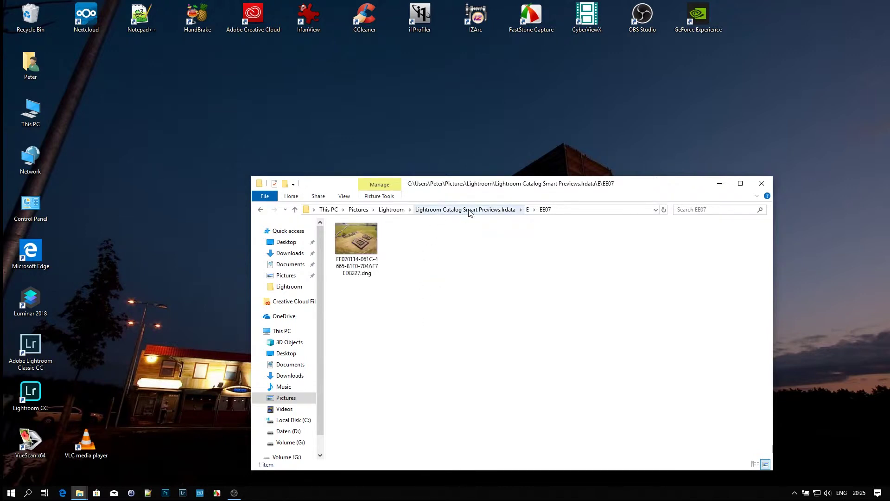
left_click(393, 209)
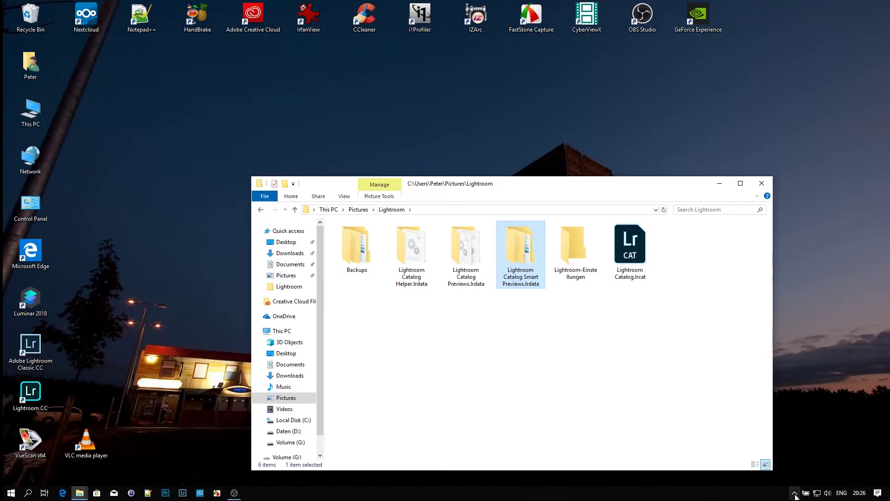
Step: Safely eject the external drive Volume (G:)
left_click(794, 493)
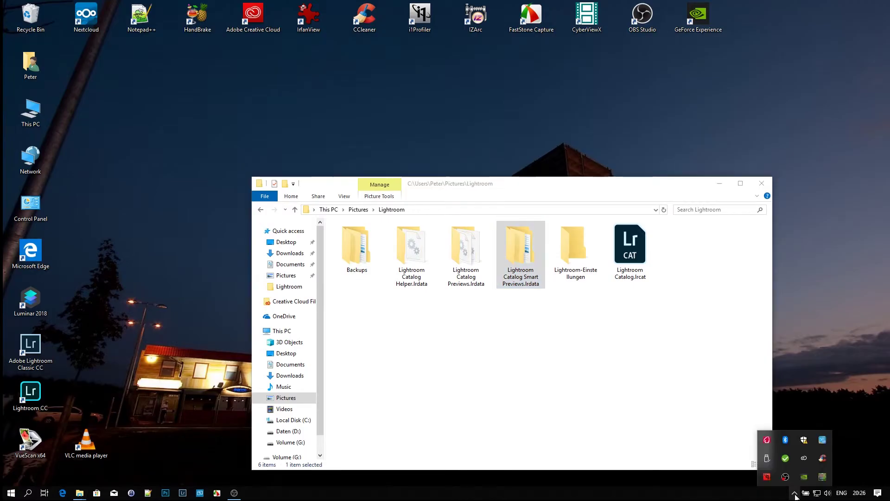
left_click(765, 458)
left_click(809, 442)
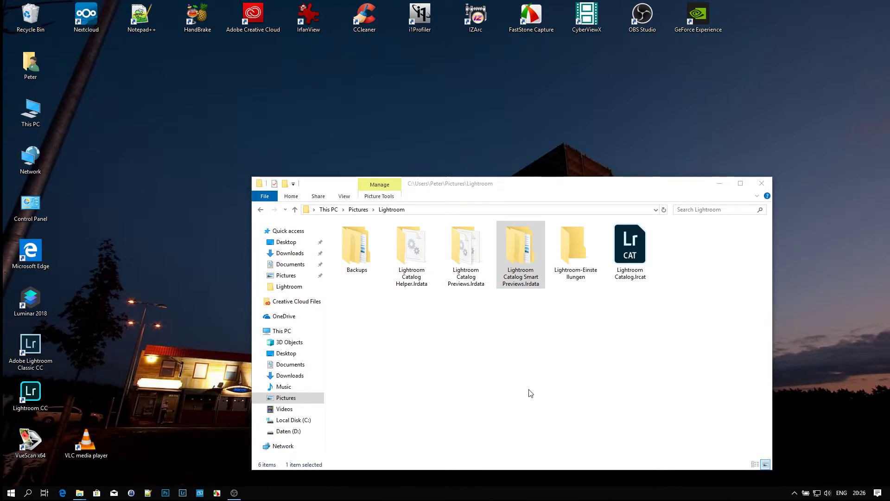
Step: Delete the Lightroom Catalog Smart Previews.lrdata folder from the Lightroom folder in Pictures
left_click(519, 259)
key("Delete")
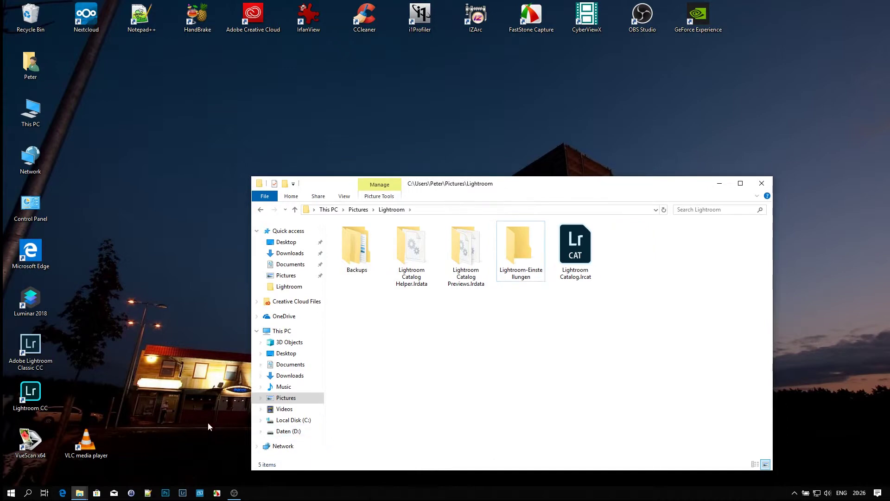
Step: Start Lightroom Classic to check the library, close it, and reopen Lightroom Catalog.lrcat from the Lightroom folder
left_click(184, 492)
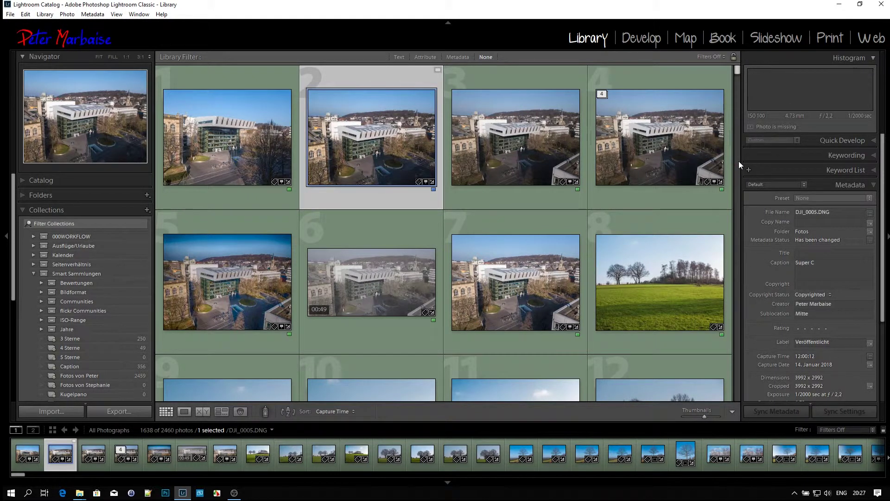
left_click(881, 5)
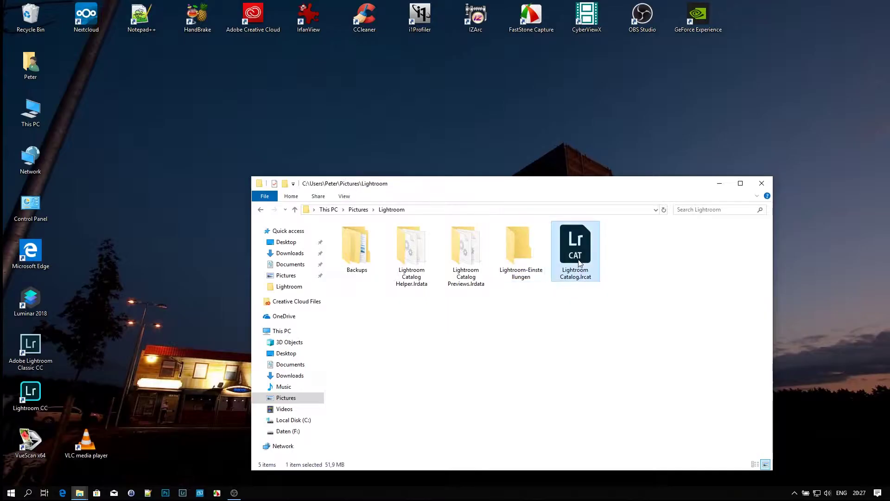
double_click(557, 286)
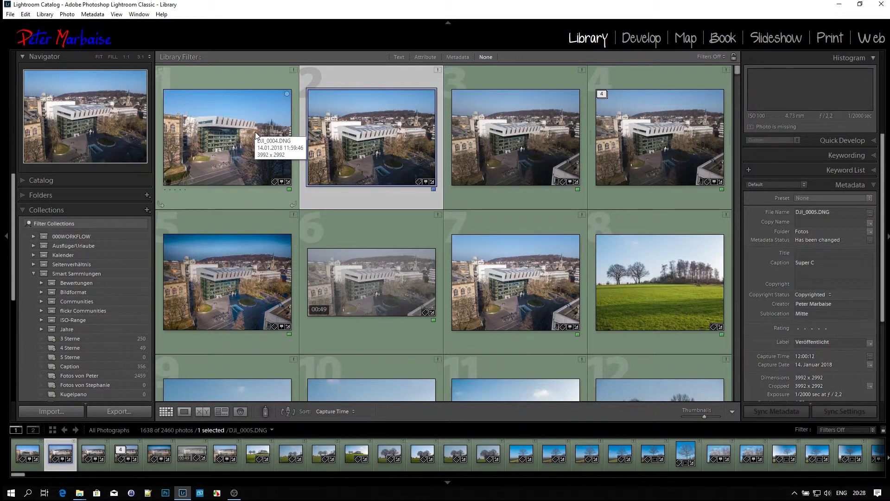
Step: Relink the missing photo DJI_0004.DNG to its file in F:\Fotos\2018\180114-PM-Haarberg, with nearby missing photos included in the search
left_click(293, 71)
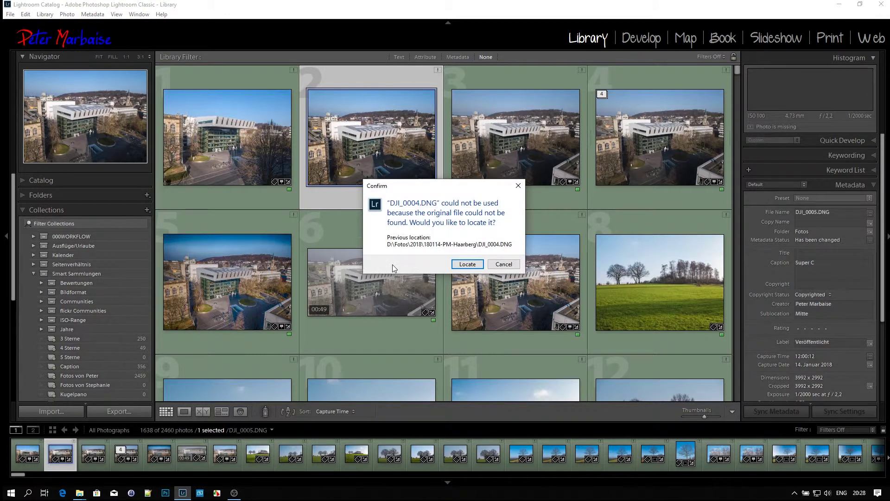
left_click(462, 267)
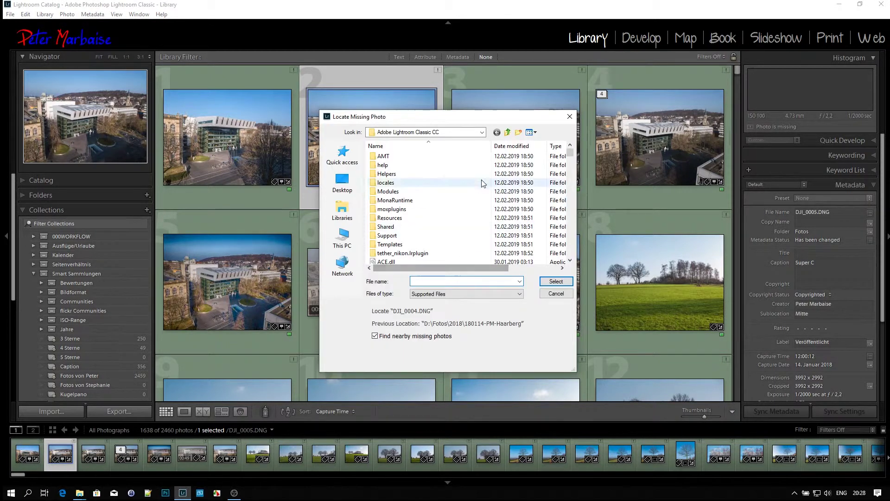
left_click(481, 132)
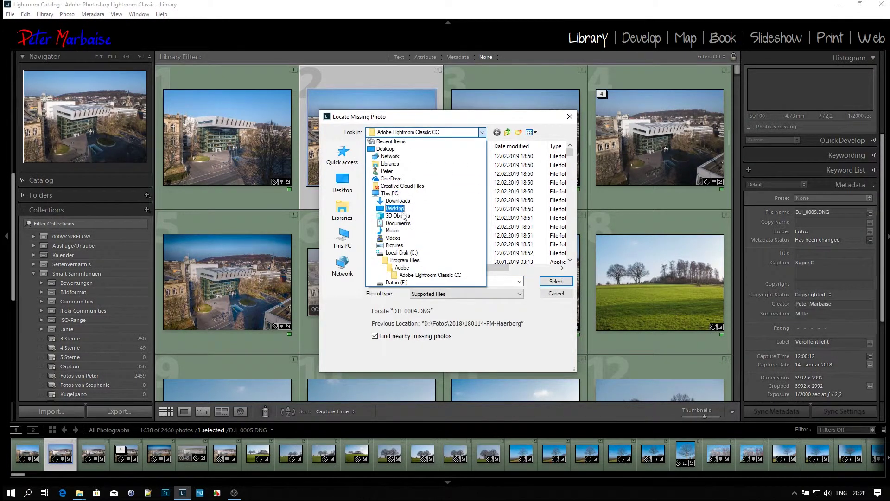
left_click(398, 282)
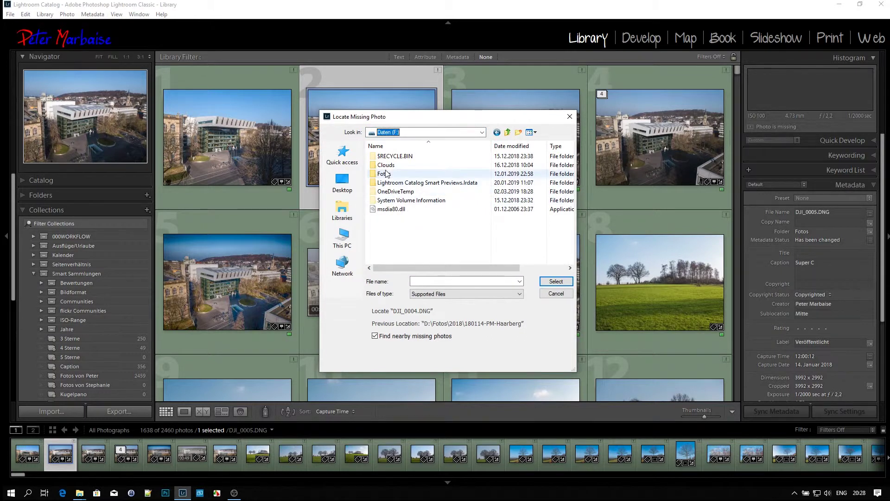
double_click(387, 173)
double_click(387, 156)
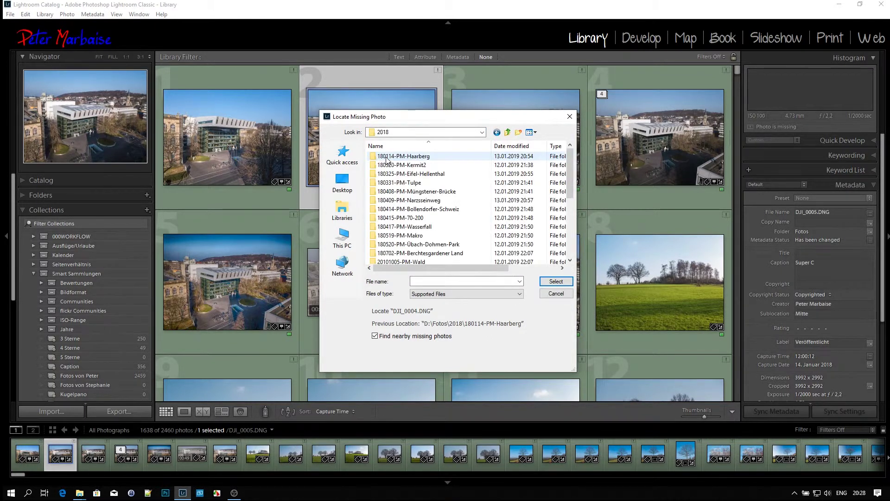
double_click(387, 156)
left_click(447, 192)
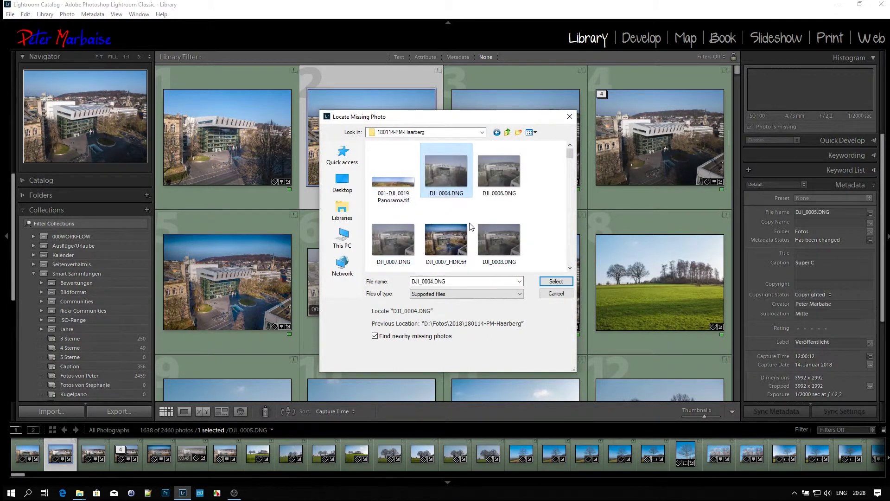
left_click(556, 281)
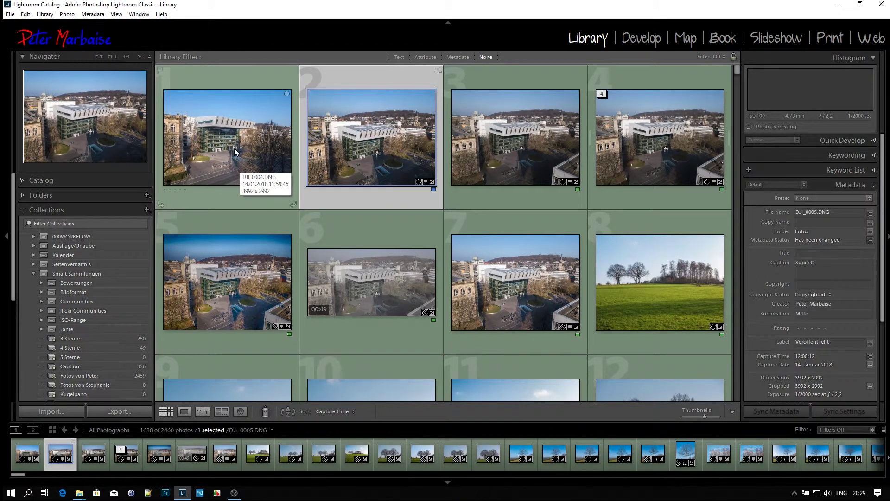
scroll(260, 218, "down", 5)
scroll(262, 226, "down", 10)
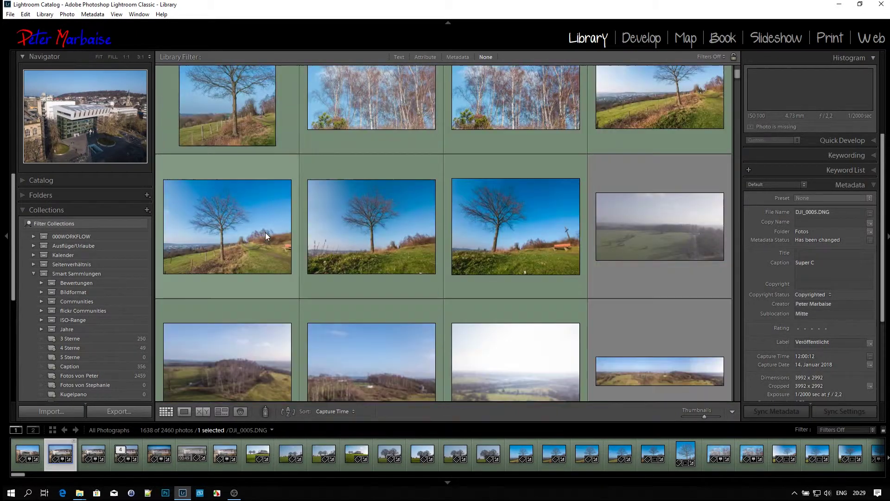
scroll(265, 239, "up", 15)
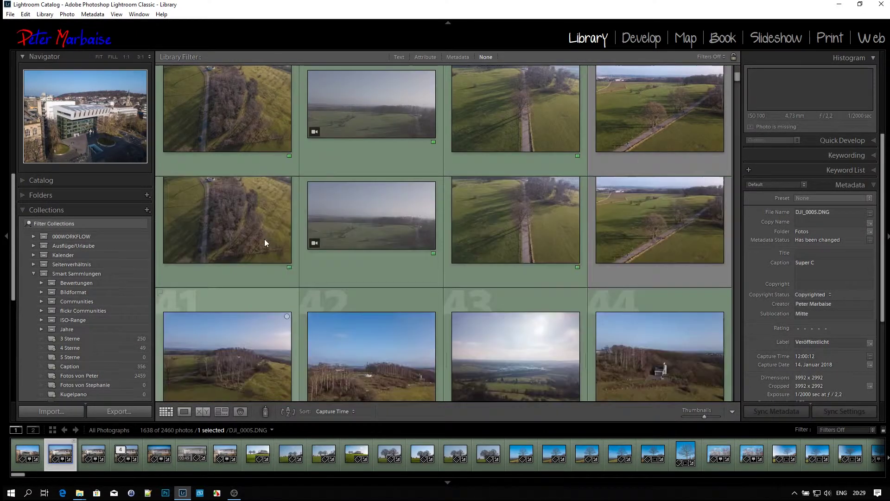